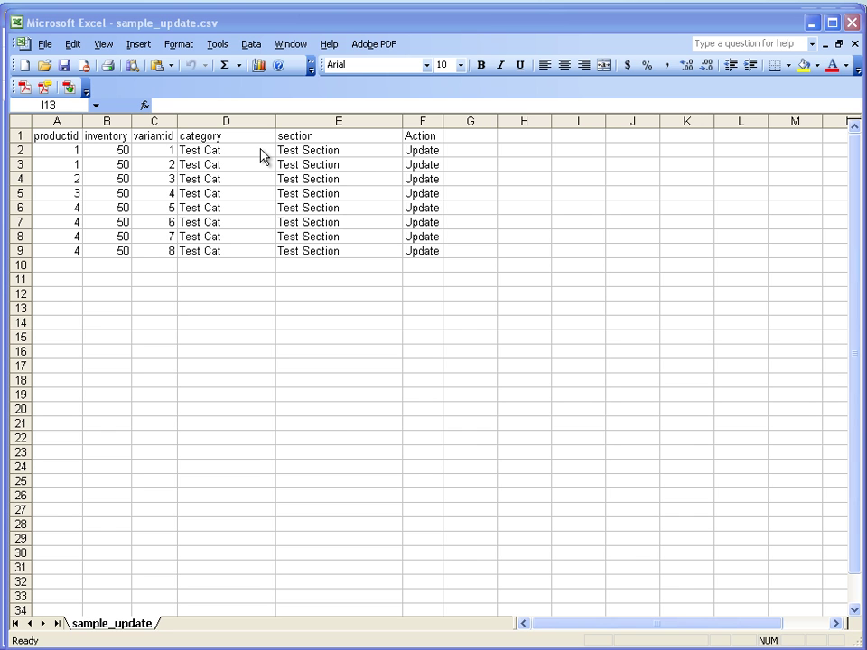
Switch to Aspdnsf Commander and compare the Update and Insert actions of the product import sample.
key("alt+Tab")
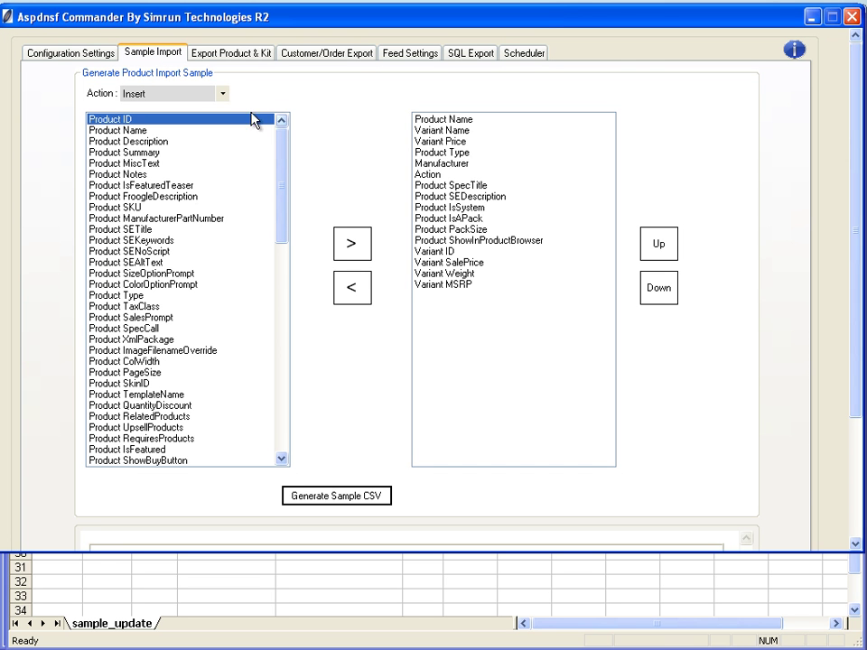
left_click(217, 94)
left_click(199, 131)
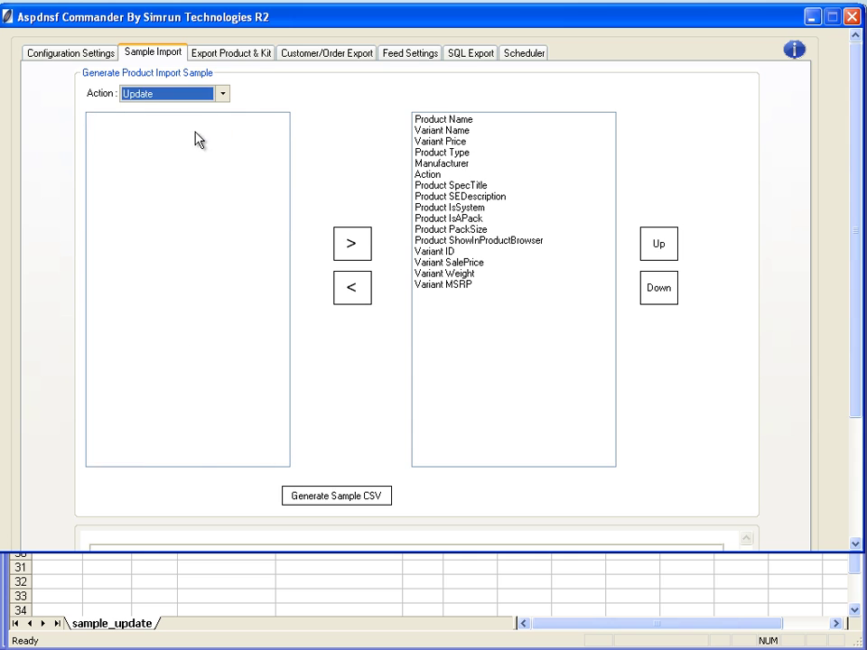
left_click(207, 91)
left_click(205, 124)
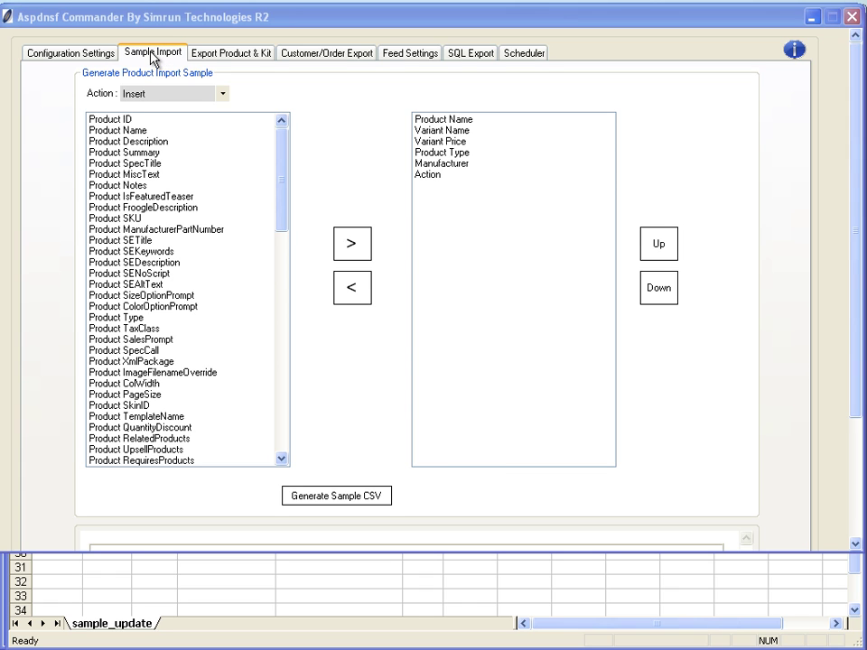
Save a product import schedule for sample_update.csv with an interval of 00 hours and 01 minute.
left_click(526, 56)
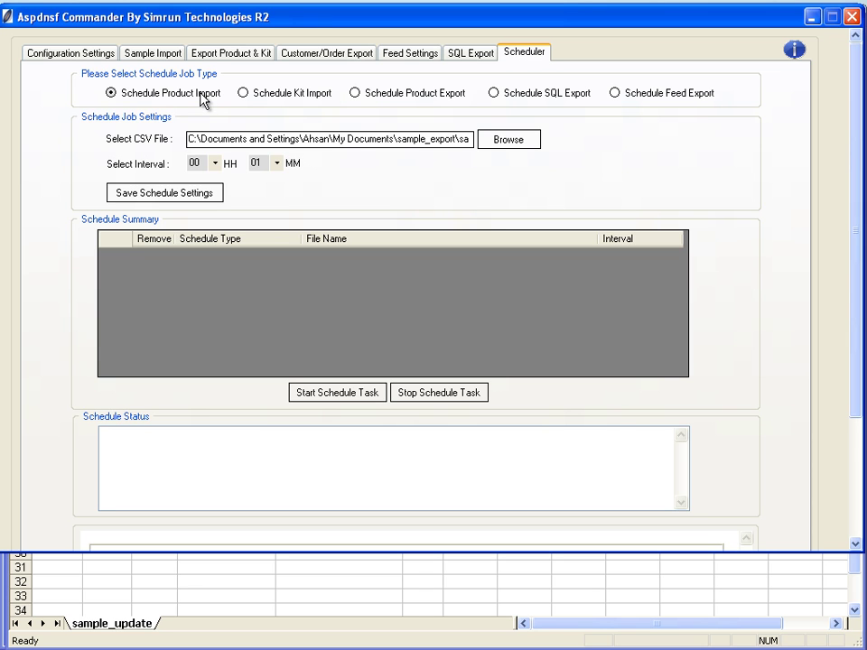
left_click_drag(290, 139, 485, 138)
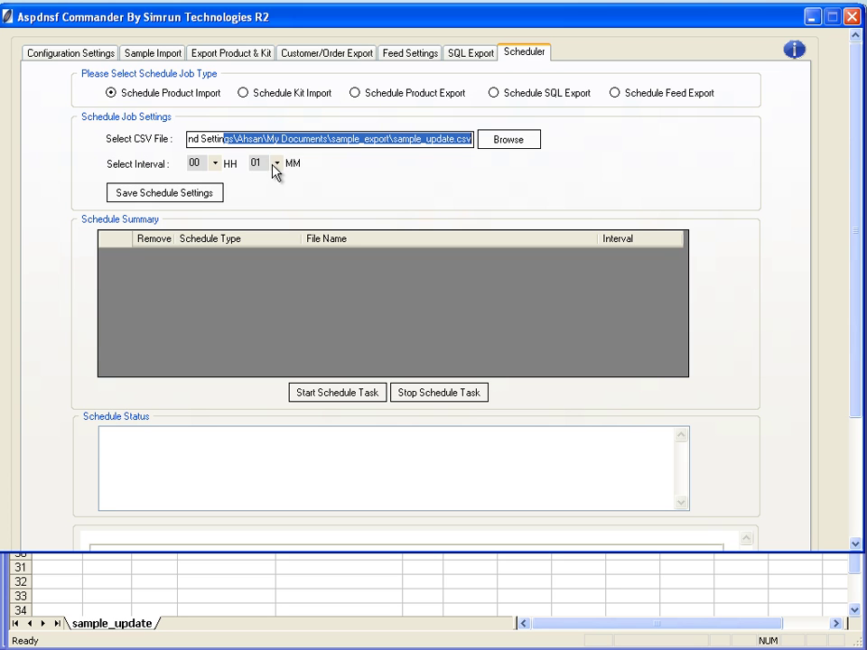
left_click(187, 197)
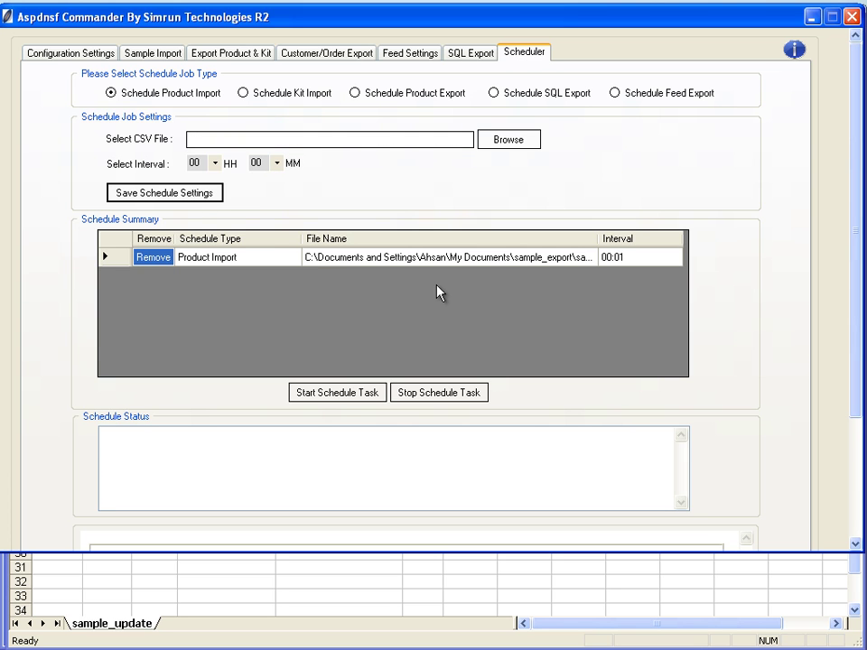
Start the scheduled product import task and examine the messages in its status log.
left_click(337, 394)
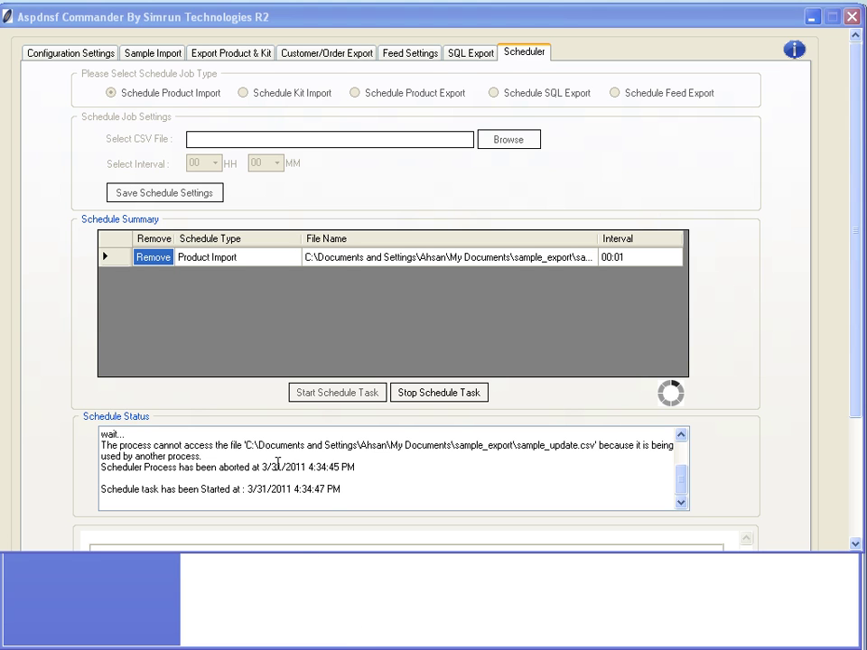
left_click_drag(212, 459, 100, 445)
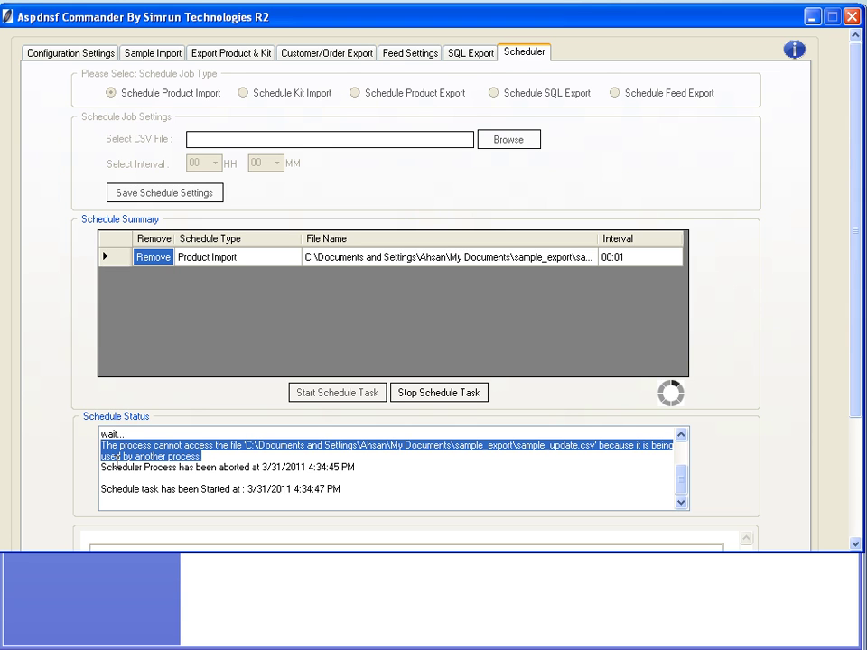
left_click(359, 493)
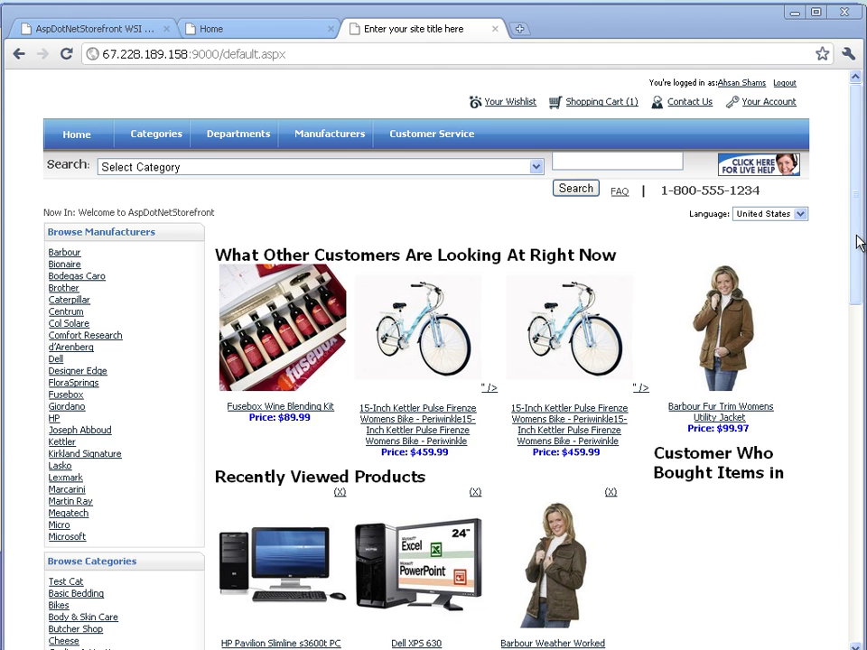
Reset the store cache from the AspDotNetStorefront admin site.
left_click_drag(859, 242, 860, 306)
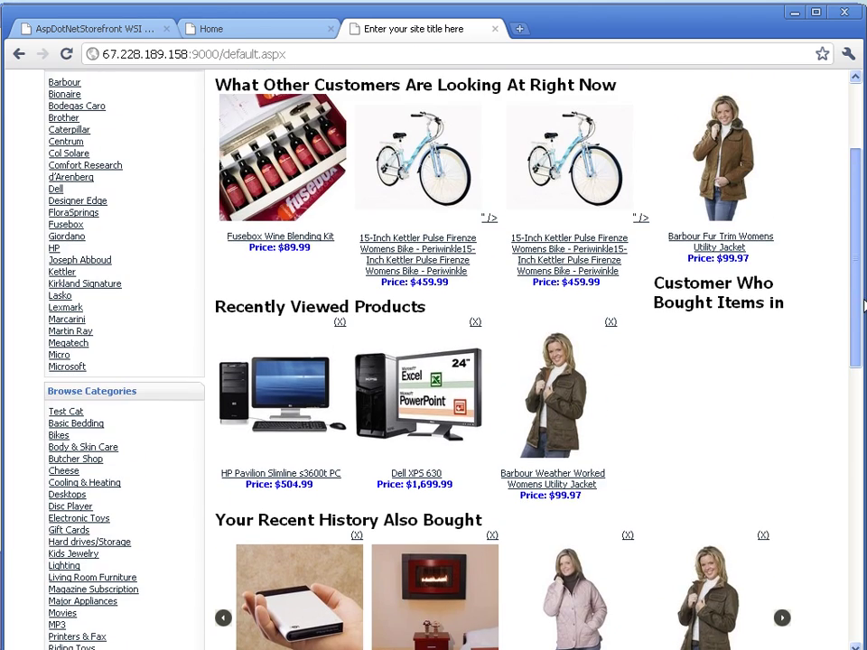
left_click(236, 29)
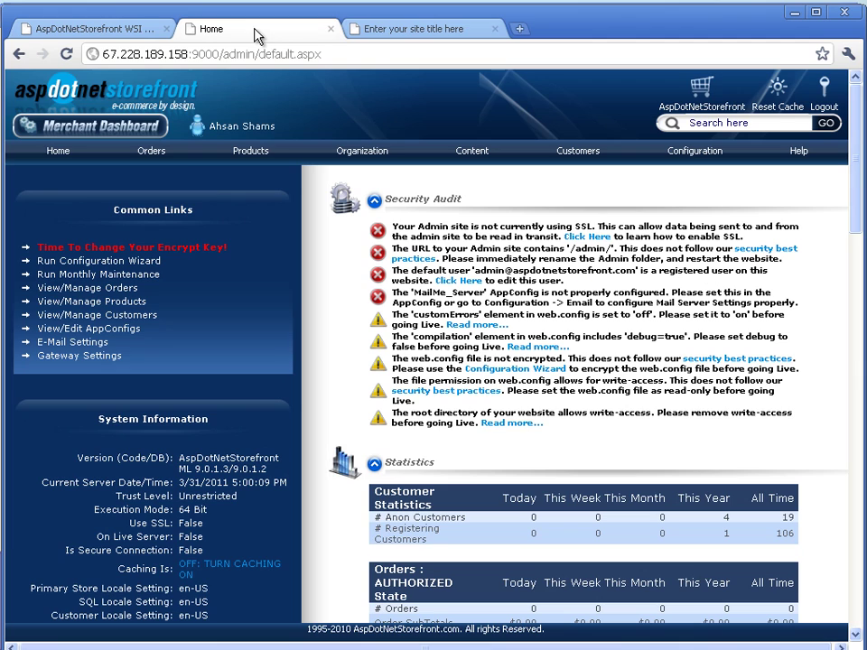
left_click(777, 109)
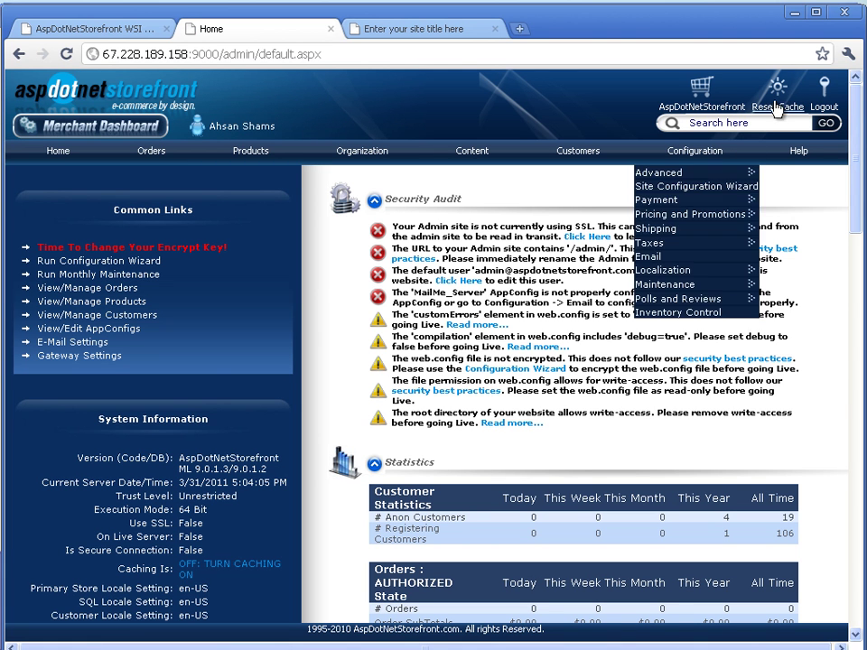
Return to the storefront home page and open the Test Cat category.
left_click(410, 33)
scroll(704, 305, "down", 2)
scroll(704, 305, "down", 2)
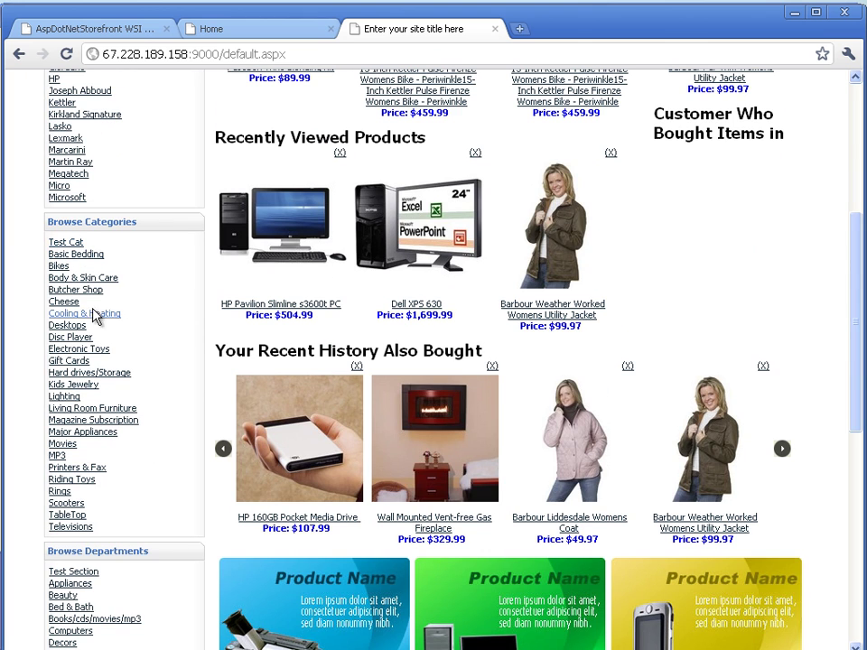
left_click(75, 244)
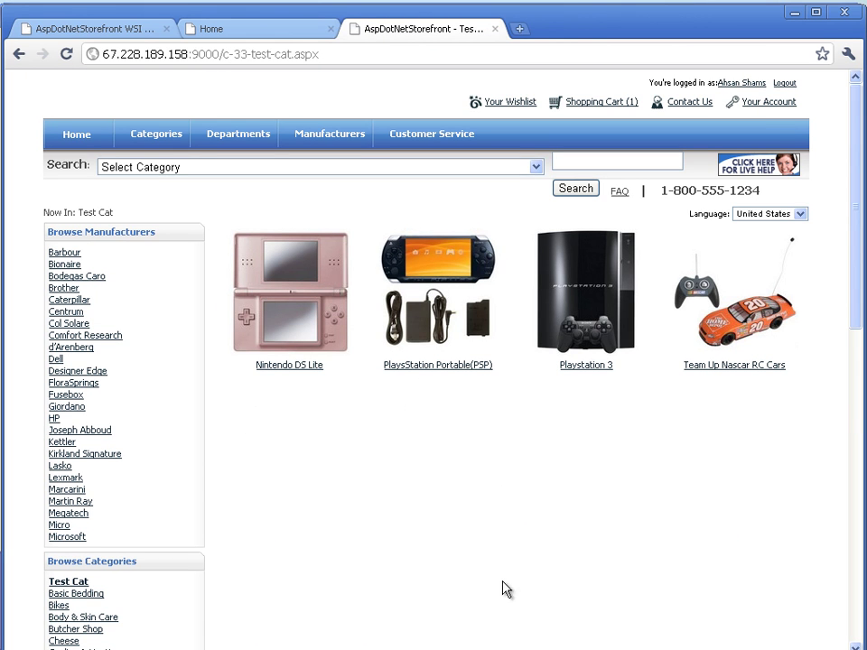
Browse the storefront's category and department lists, returning to the Test Cat product page.
scroll(523, 434, "down", 5)
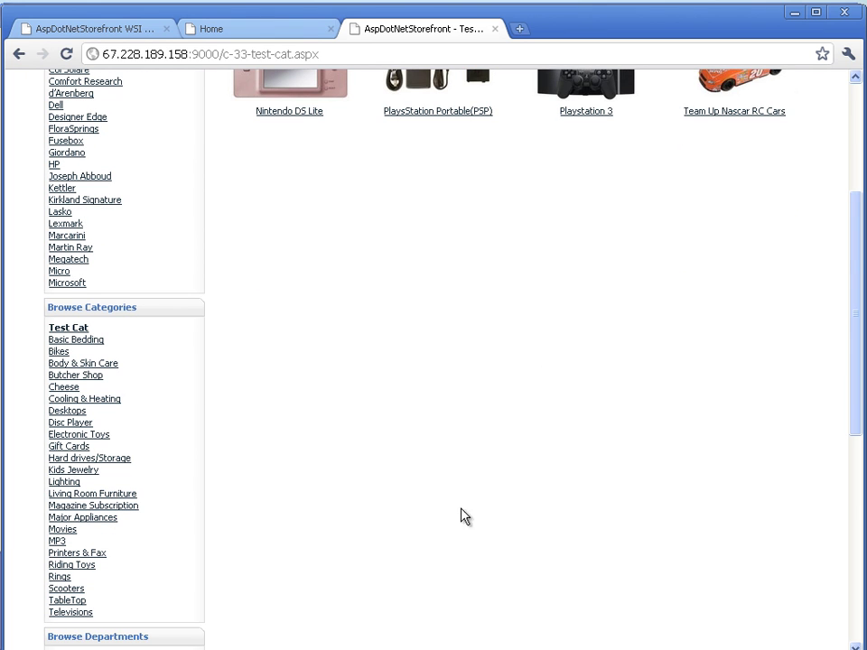
scroll(476, 502, "down", 3)
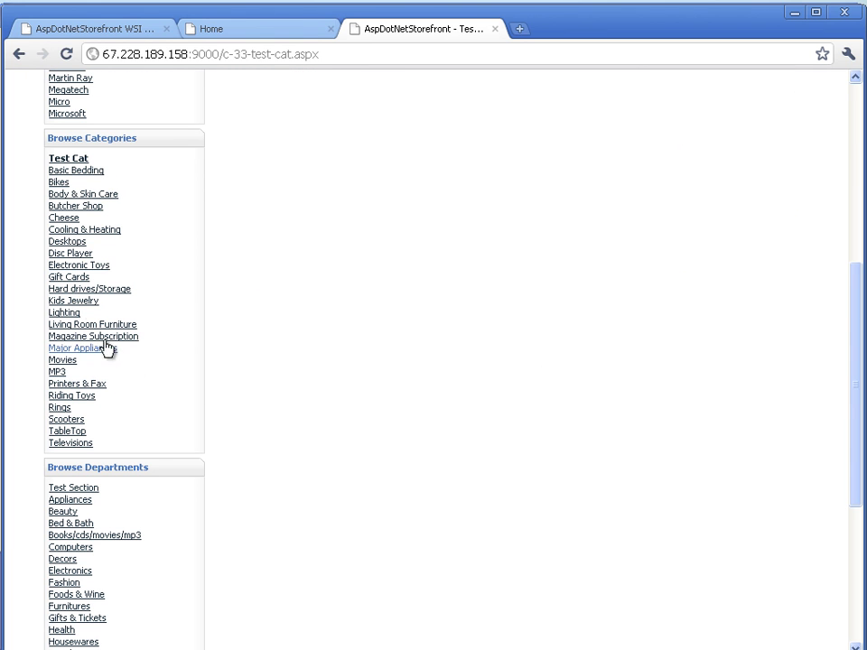
left_click(78, 266)
scroll(412, 519, "up", 3)
scroll(454, 535, "up", 1)
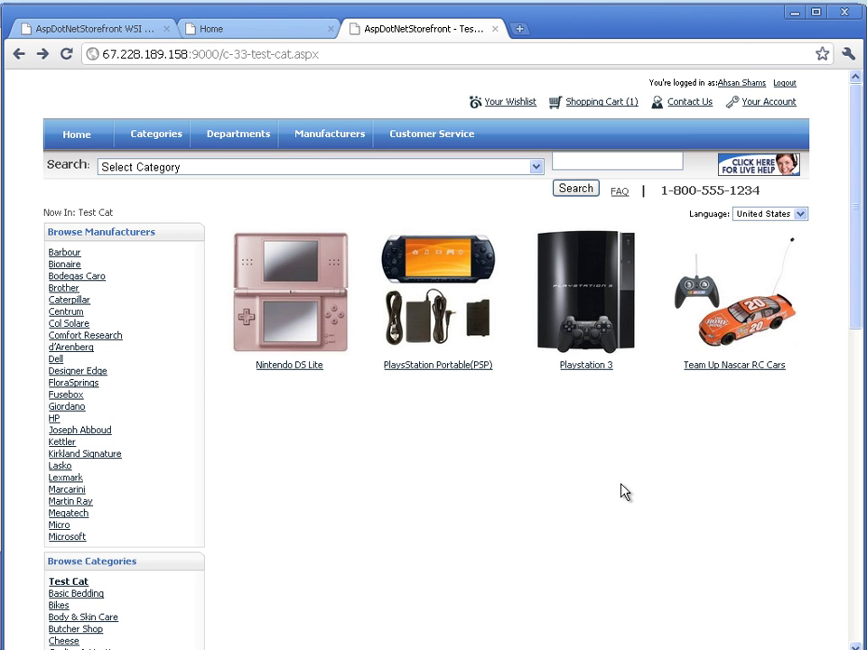
Open the Manage Products list in the store admin site.
left_click(136, 29)
left_click(206, 28)
mouse_move(250, 151)
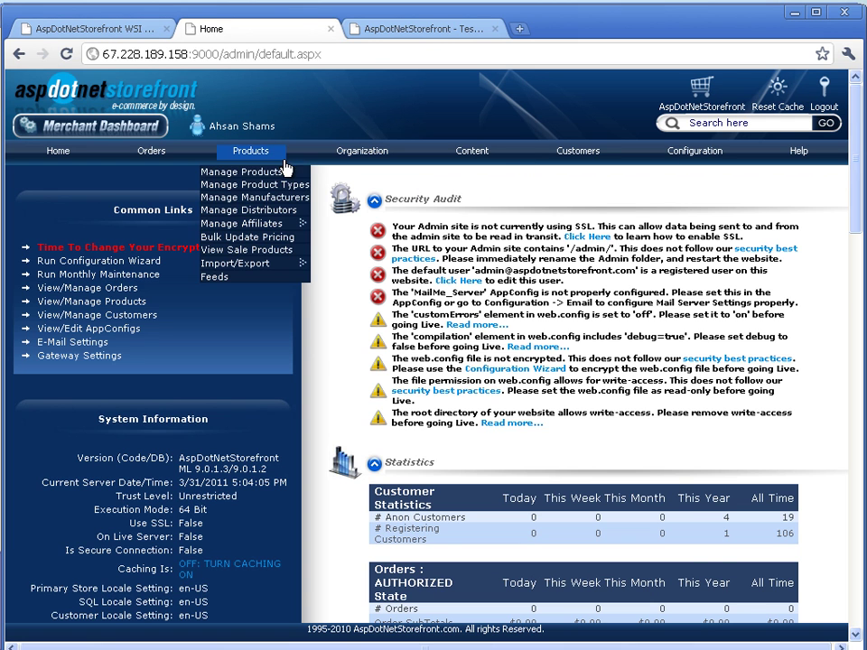
left_click(257, 173)
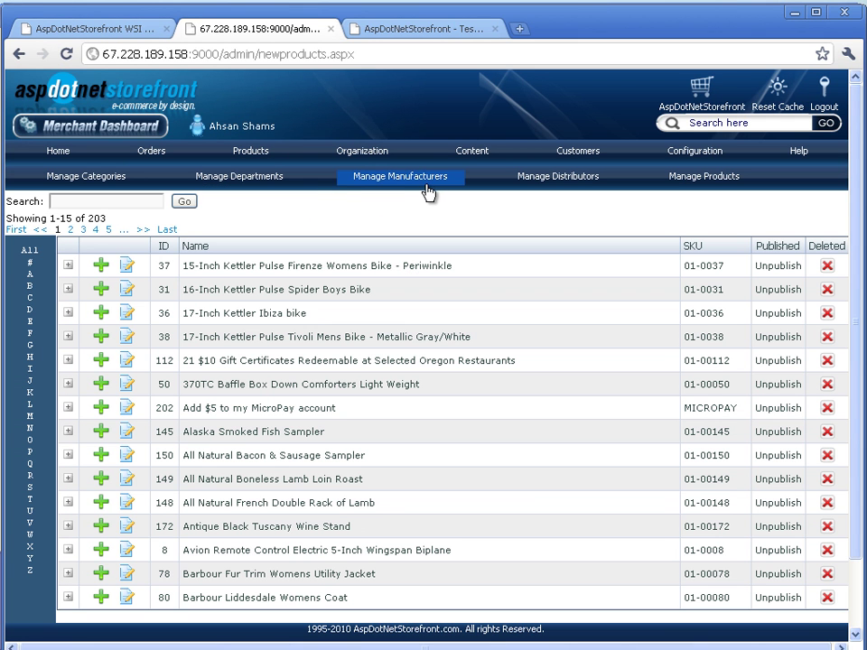
Sort the products by ID and show the variants of Playstation 3 to check their inventory.
left_click(163, 249)
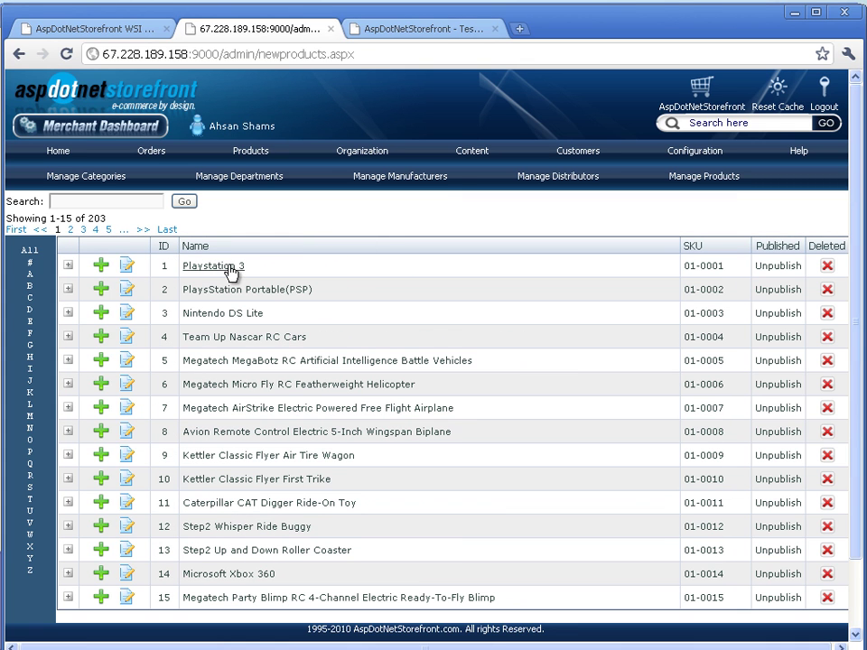
left_click(221, 265)
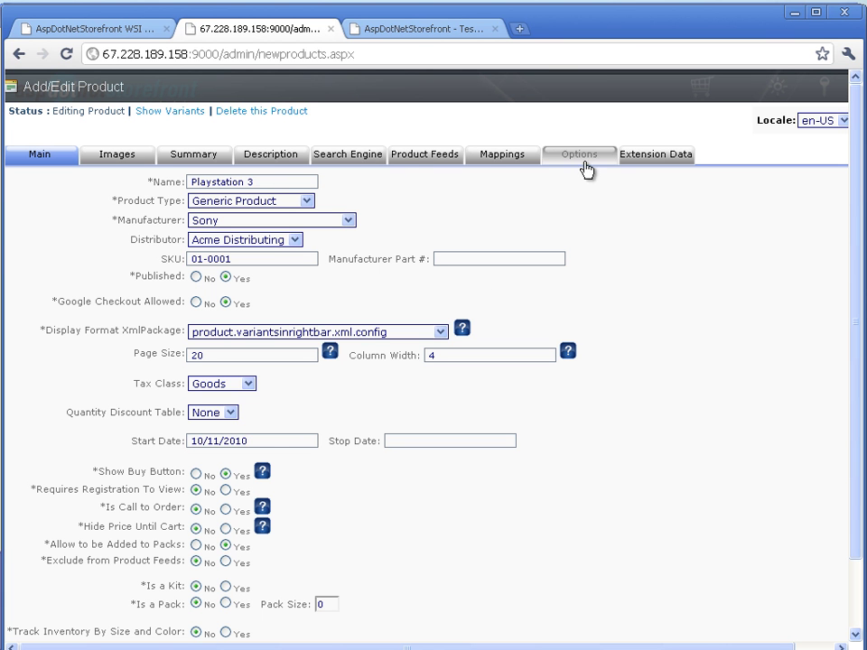
left_click(176, 110)
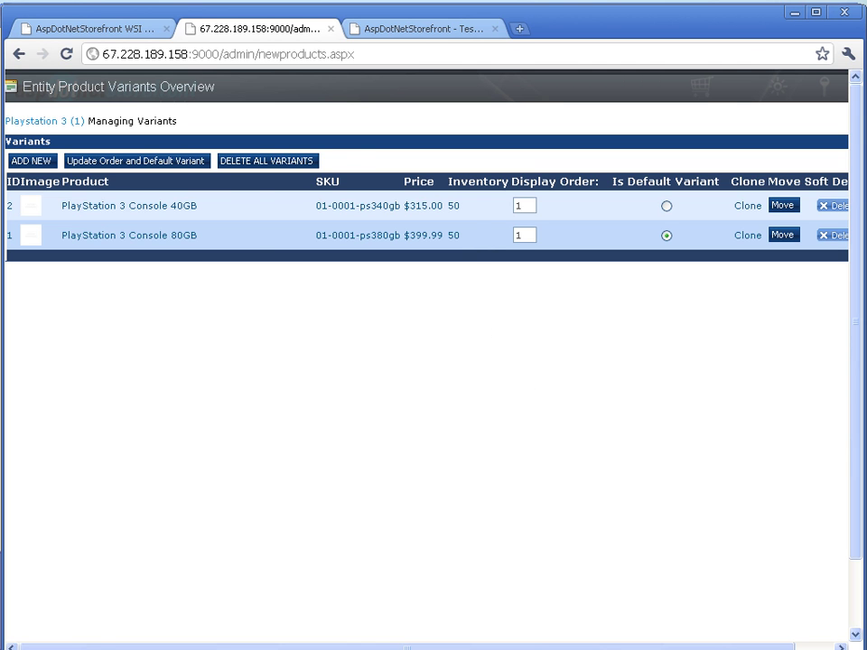
Switch to Aspdnsf Commander and check the Logs Folder Path in the configuration settings.
key("alt+Tab")
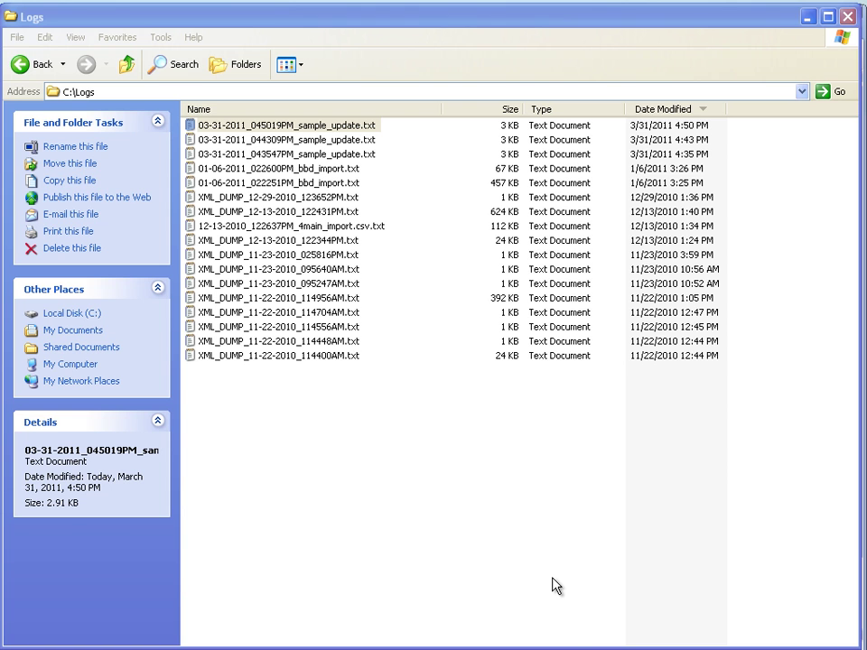
key("alt+Tab")
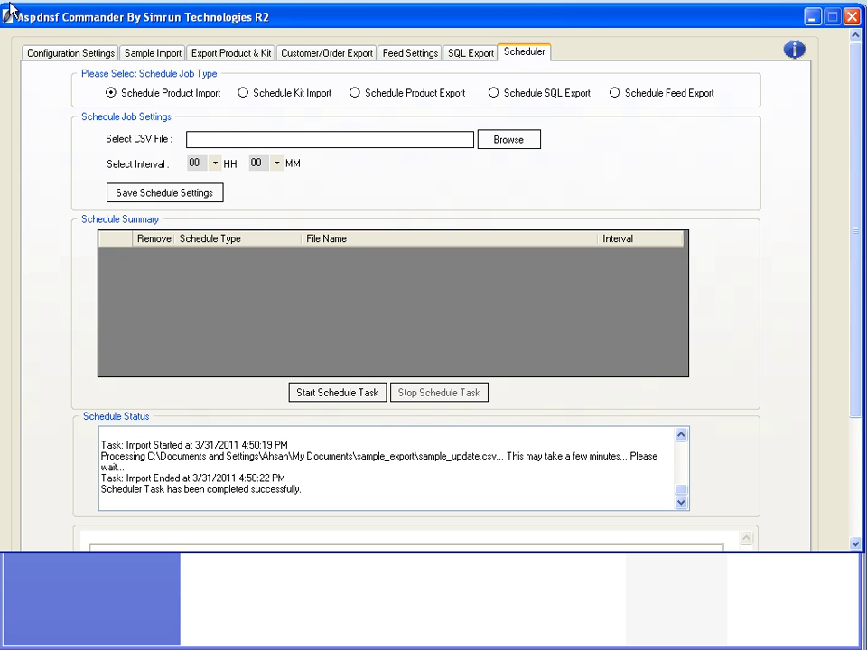
left_click(63, 53)
left_click(272, 163)
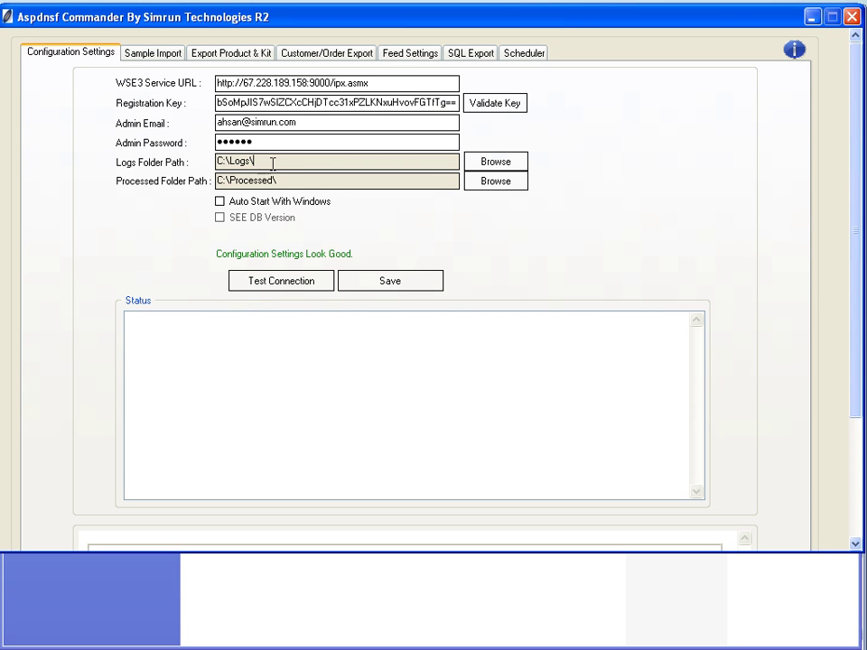
double_click(272, 163)
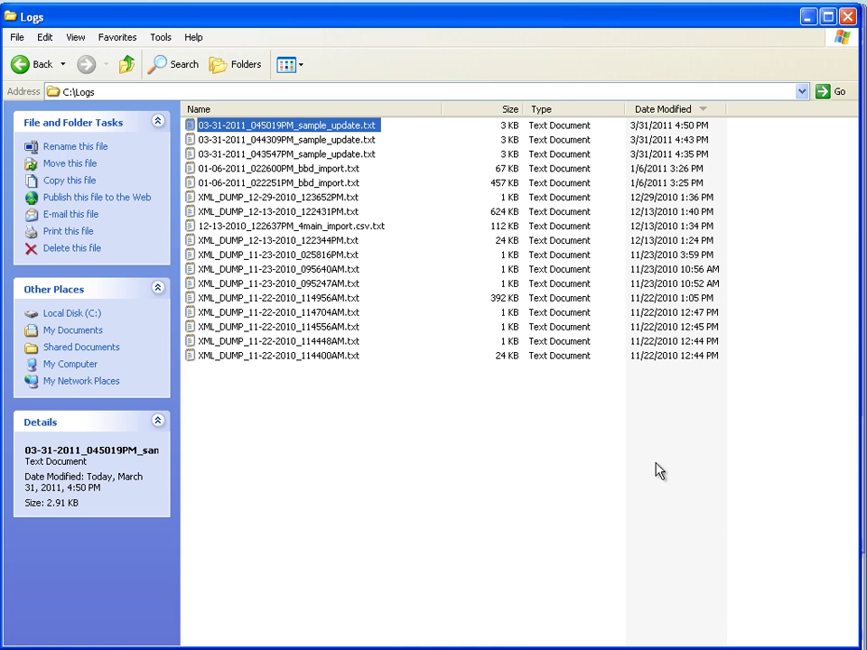
Open the log 03-31-2011_045019PM_sample_update.txt from C:\Logs and position its window so the full text can be read.
left_click(641, 442)
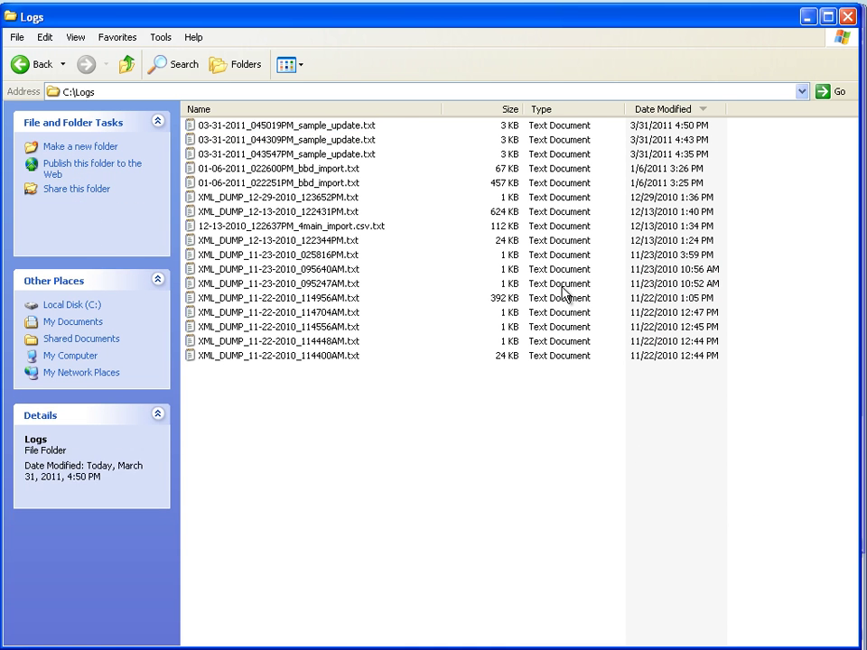
double_click(326, 127)
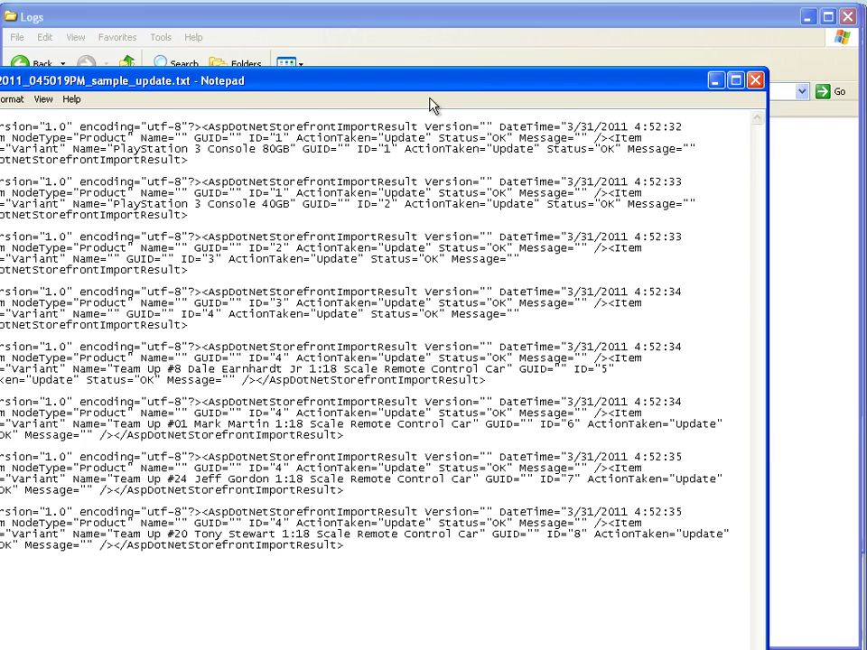
left_click_drag(420, 85, 508, 21)
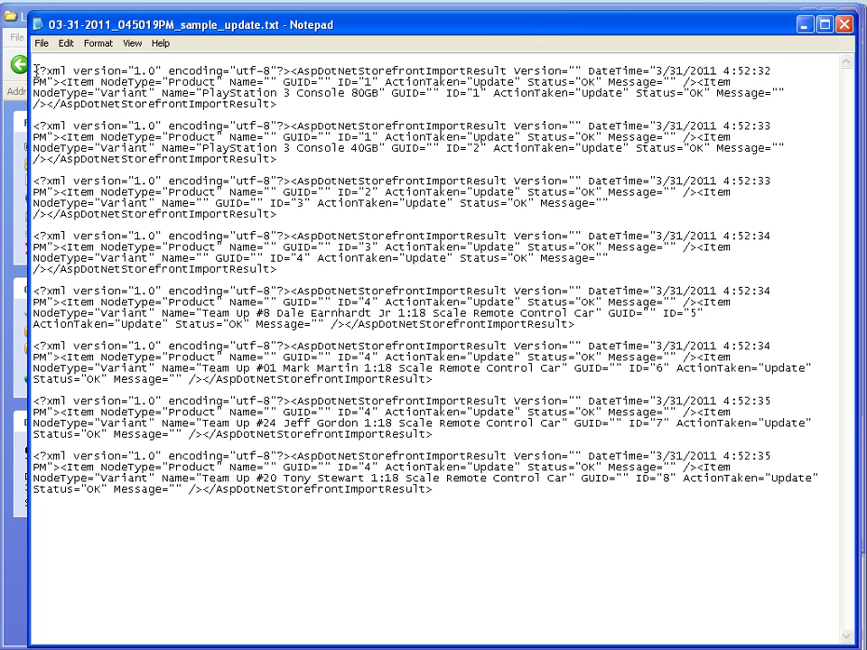
Examine the log's first two update records, including their Status values.
left_click_drag(34, 63, 305, 109)
left_click(305, 108)
double_click(585, 83)
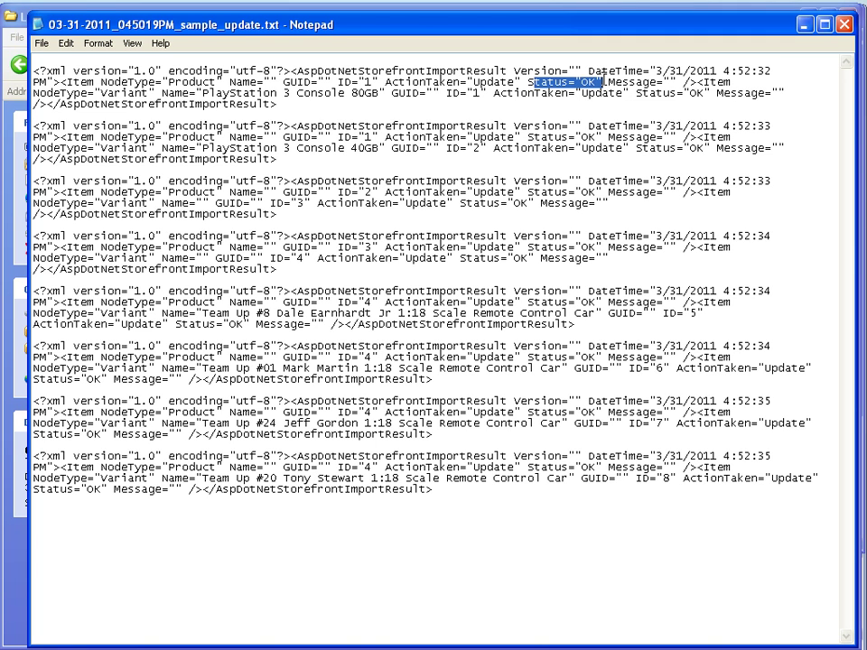
left_click(585, 83)
left_click_drag(587, 83, 595, 84)
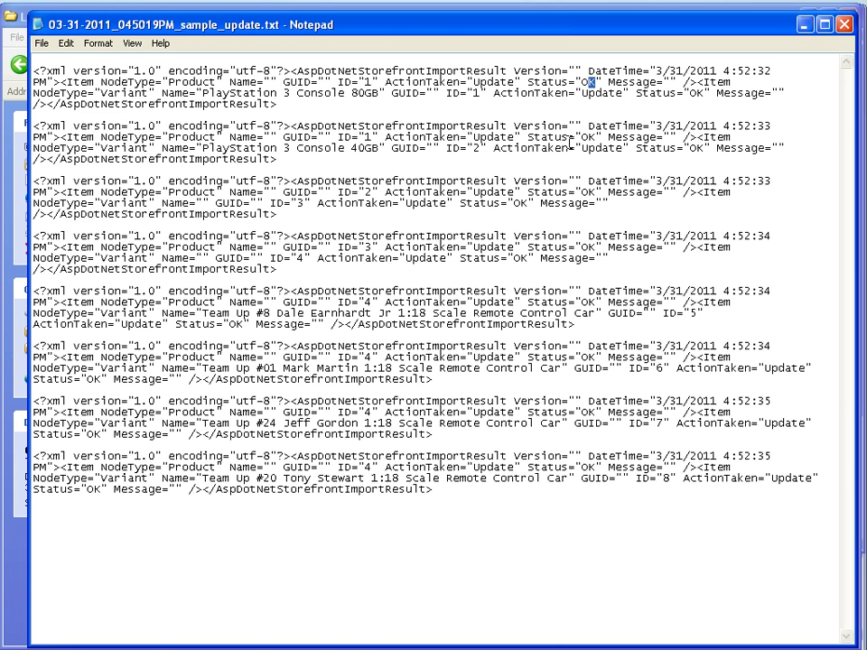
left_click_drag(580, 137, 599, 137)
Close the log file and select the processed CSV starting with 03-31-2011_045022PM in C:\Processed.
left_click(824, 31)
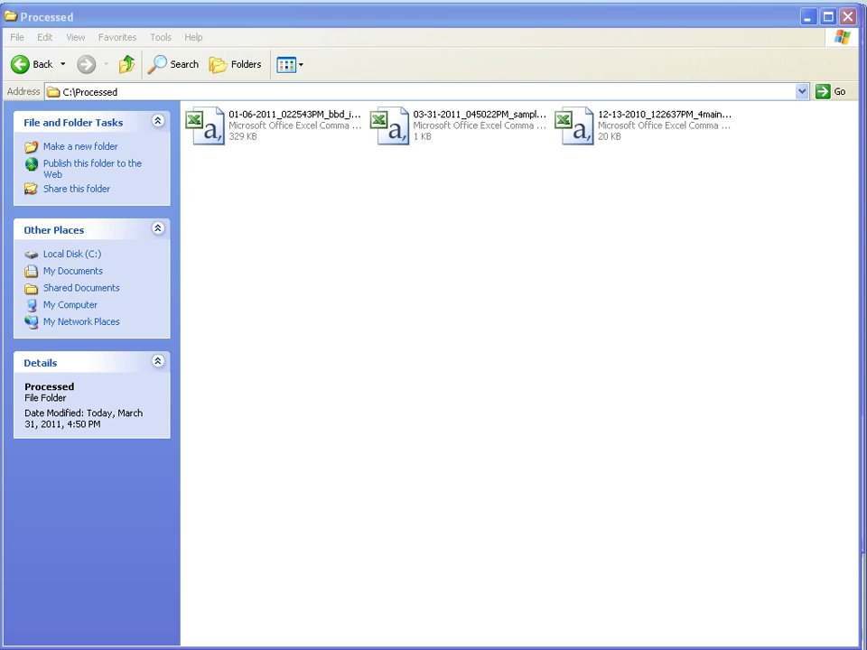
left_click(479, 124)
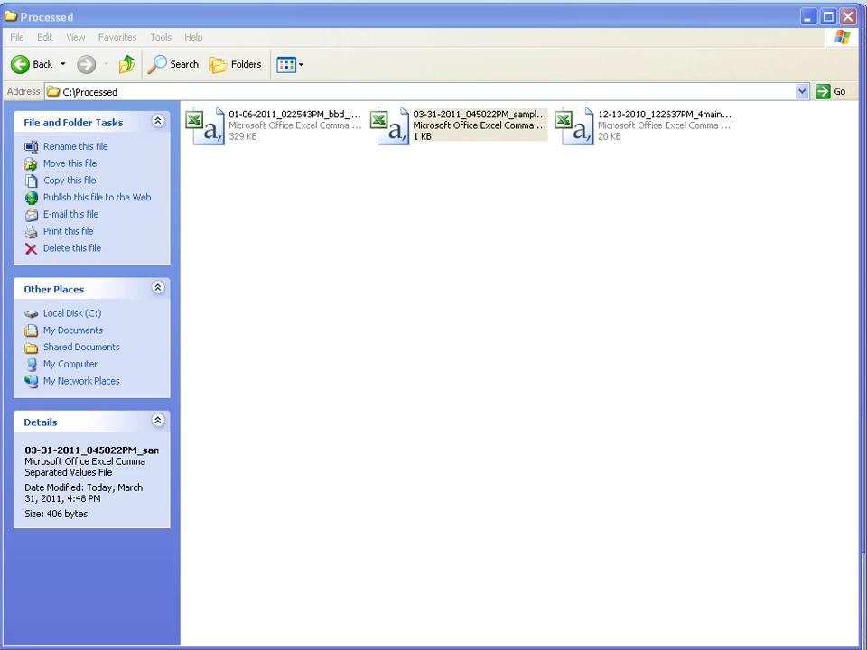